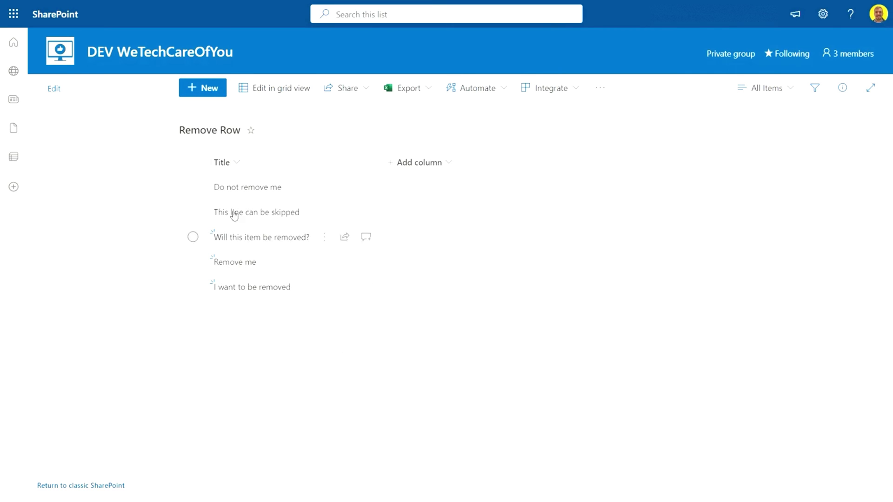
# Switch from the five-item Remove Row SharePoint list to the Remove all app in Power Apps studio.
pyautogui.hotkey('ctrl', 'Tab')
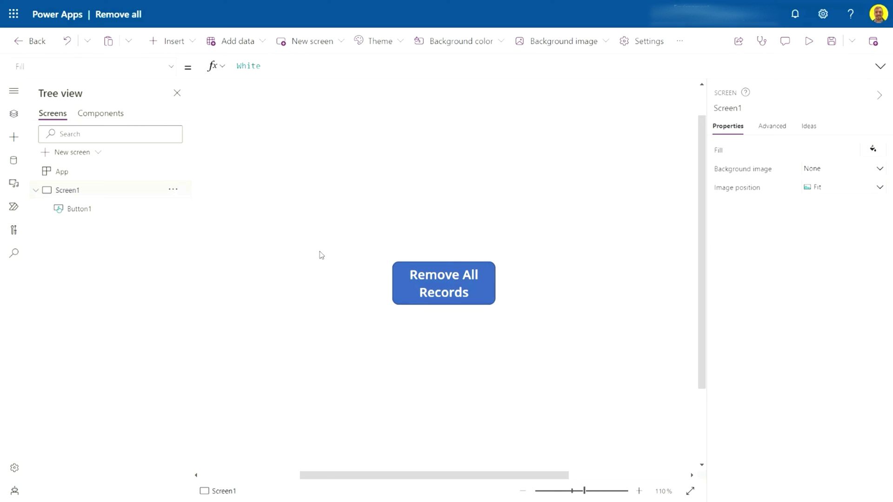
# Select the Remove All Records button, choose its OnSelect property, and check the Remove Row data source.
pyautogui.hotkey('ctrl', 'Tab')
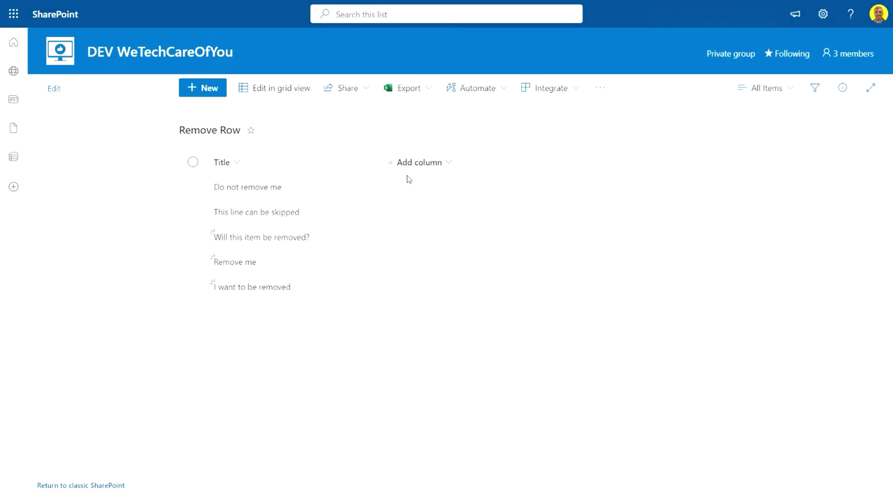
pyautogui.hotkey('ctrl', 'Tab')
pyautogui.click(423, 273)
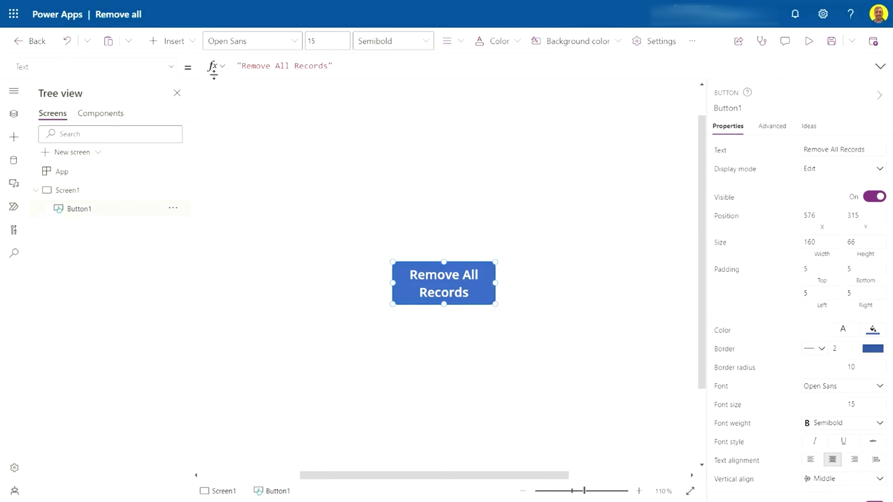
pyautogui.click(171, 66)
pyautogui.scroll(5, 86, 193)
pyautogui.scroll(3, 67, 189)
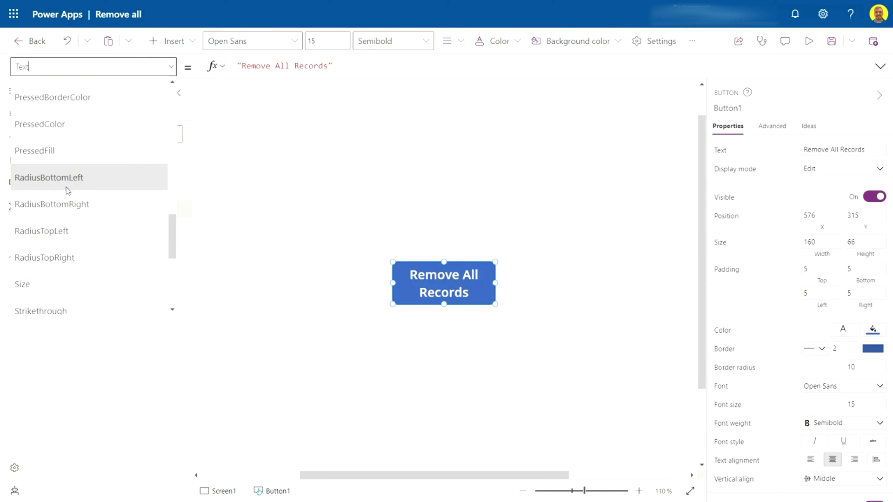
pyautogui.scroll(5, 67, 190)
pyautogui.scroll(3, 67, 189)
pyautogui.click(42, 196)
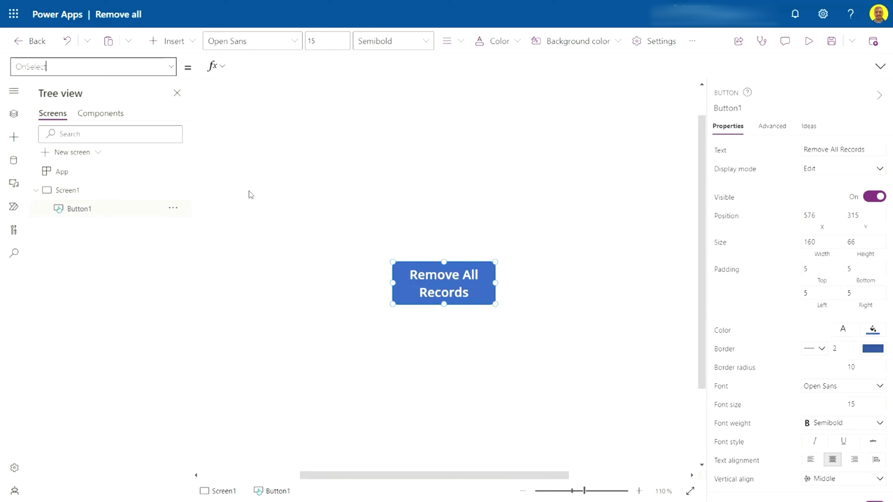
pyautogui.click(13, 114)
pyautogui.click(15, 120)
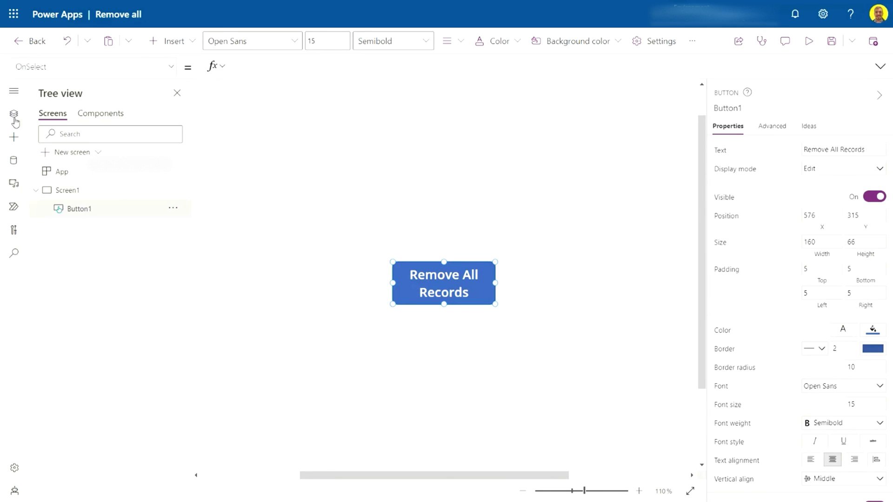
# Enter RemoveIf('Remove Row', true) as the Remove All Records button's OnSelect formula.
pyautogui.click(337, 68)
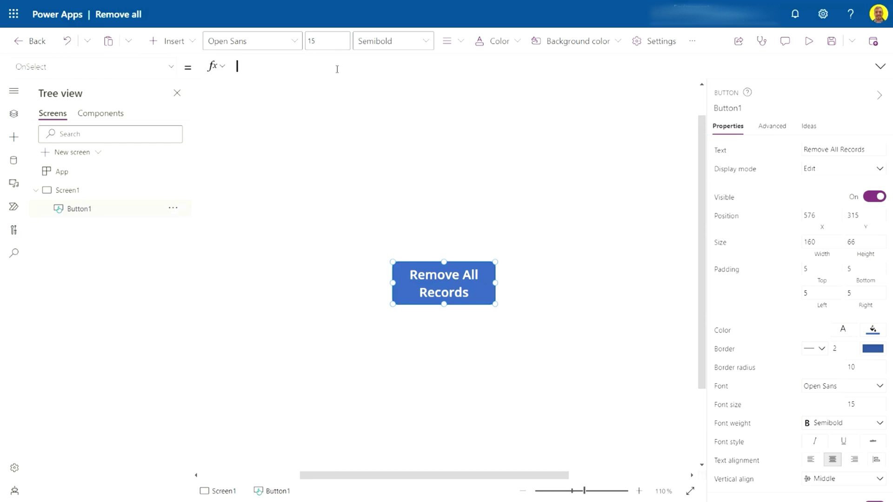
pyautogui.write('RemoveI')
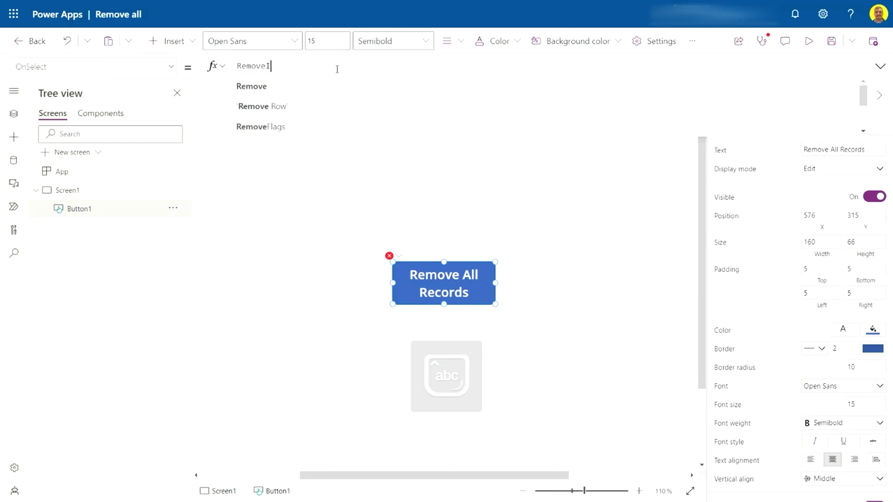
pyautogui.write('f(')
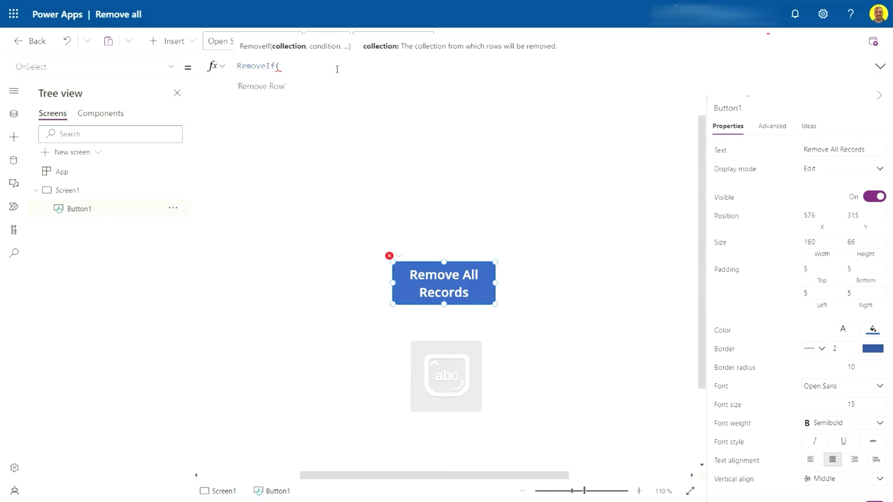
pyautogui.press('Down')
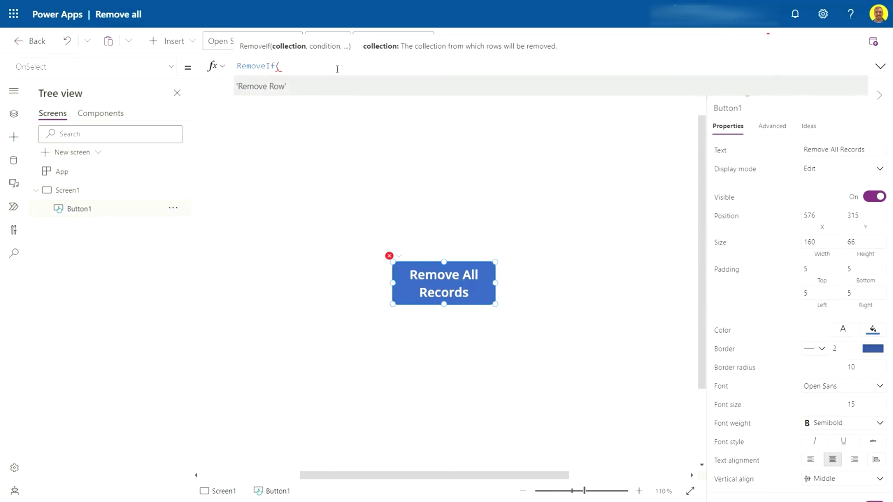
pyautogui.press('Tab')
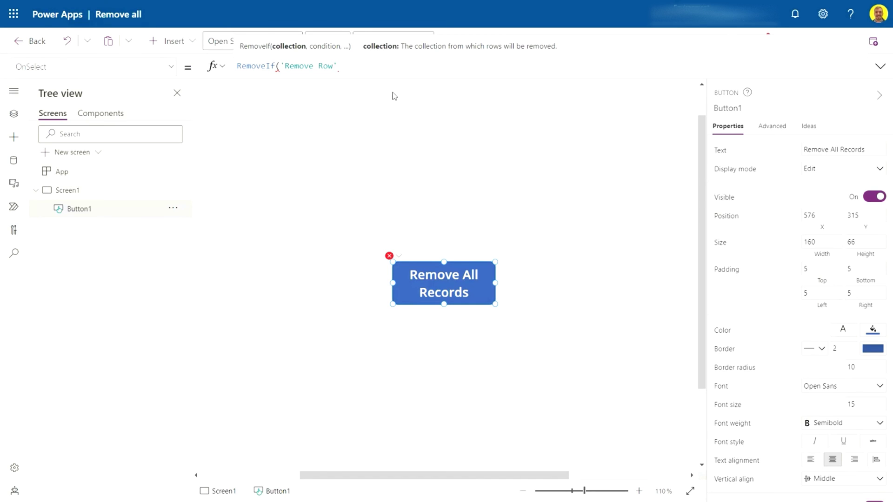
pyautogui.write(', ')
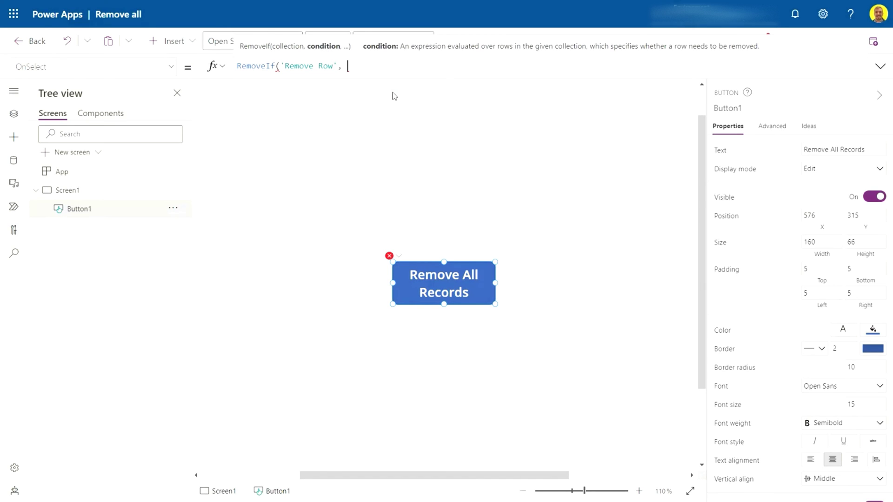
pyautogui.write('true)')
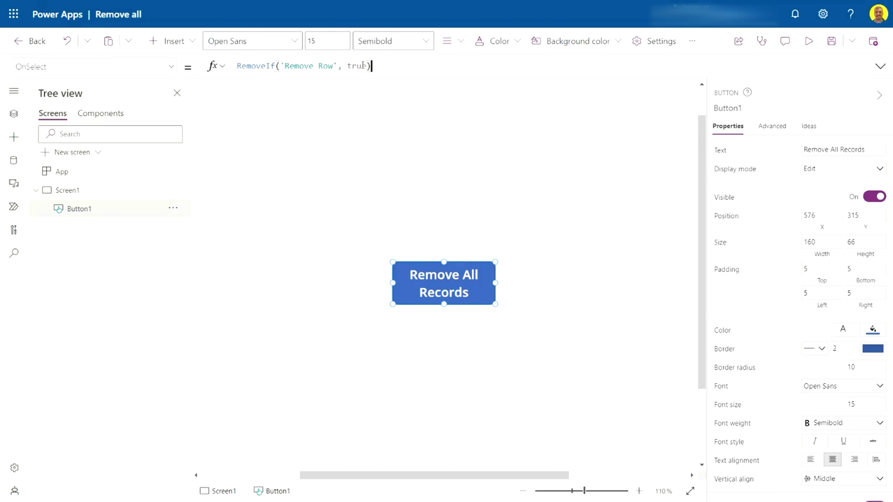
pyautogui.click(595, 238)
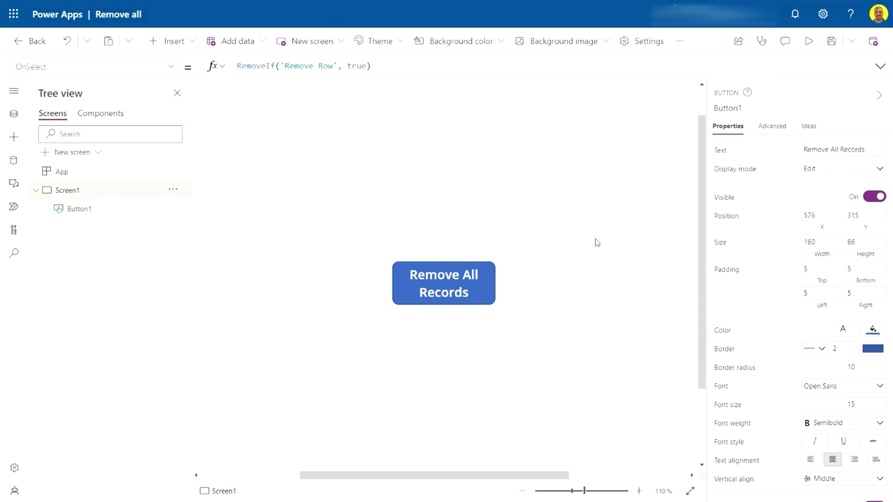
# Preview the app, press Remove All Records, and return to the SharePoint list to check.
pyautogui.click(808, 42)
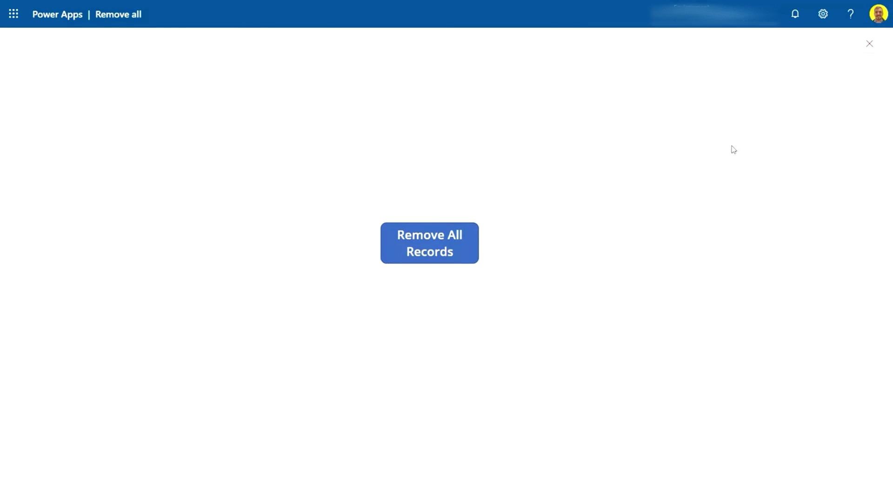
pyautogui.click(443, 245)
pyautogui.hotkey('ctrl', 'Tab')
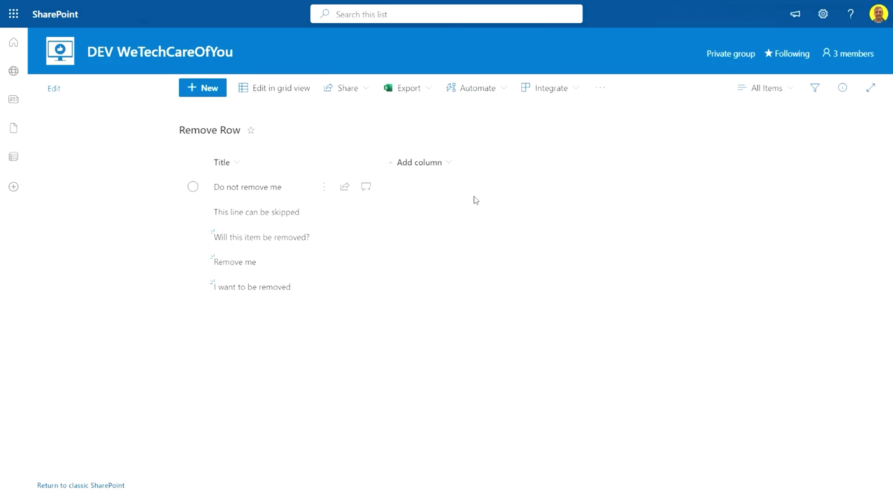